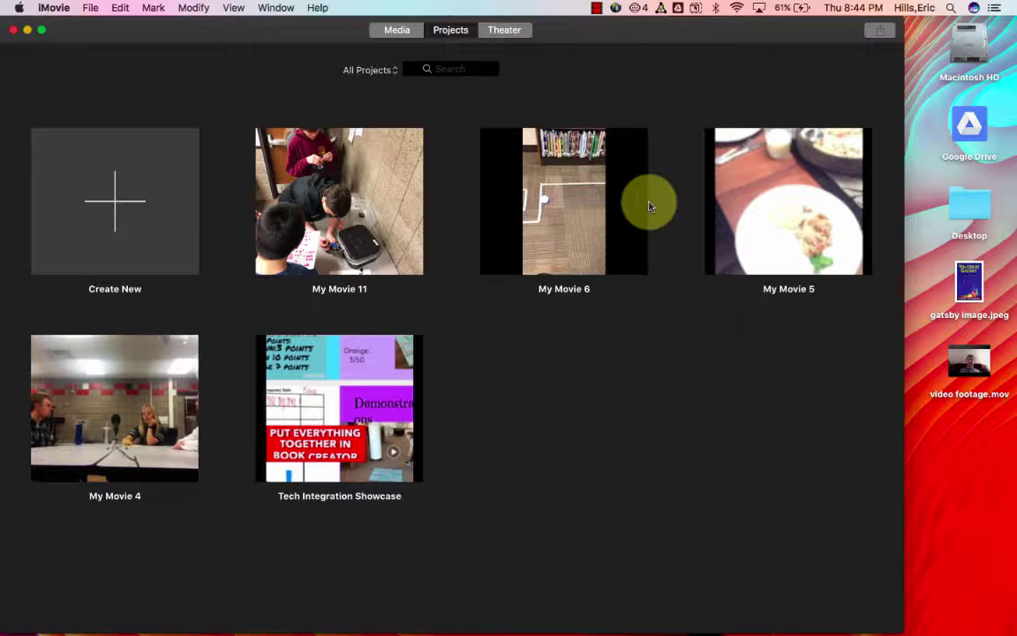
Create a new Movie project, My Movie 14, from the Projects view.
left_click(97, 201)
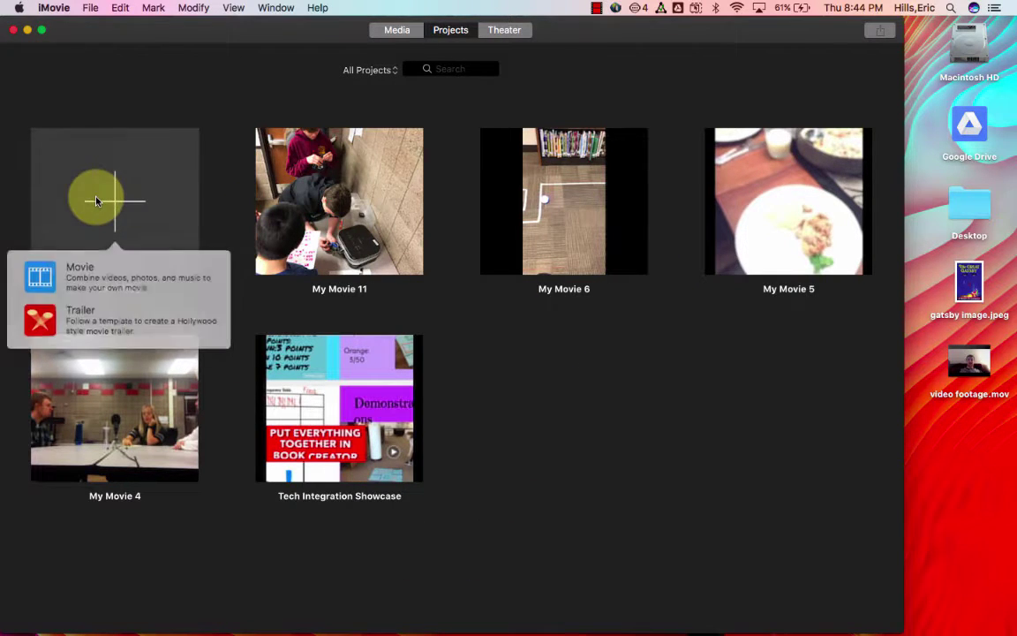
left_click(56, 279)
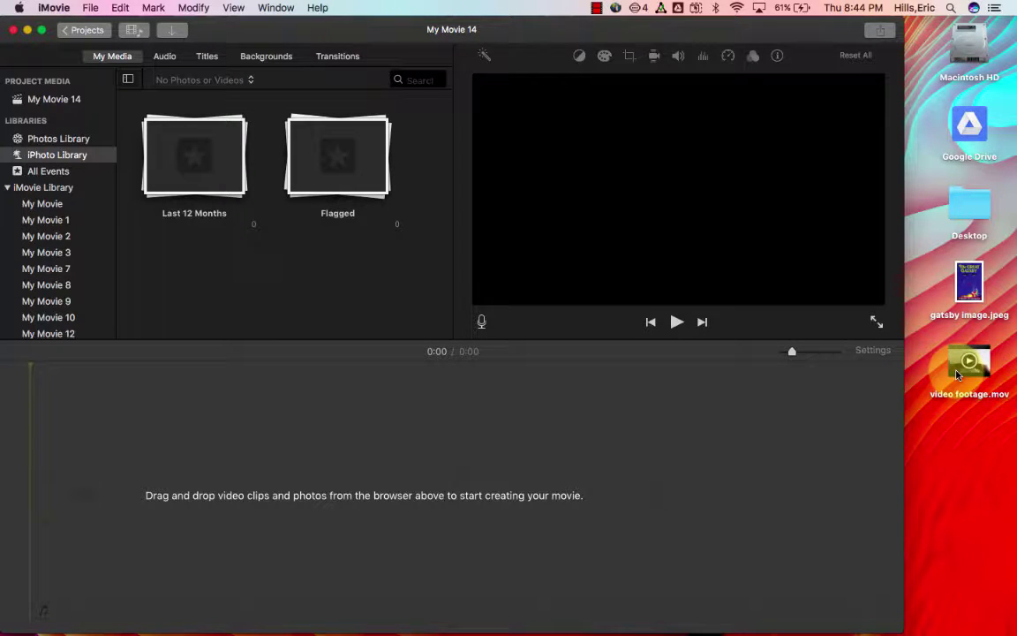
Drag video footage.mov from the desktop into the empty My Movie 14 timeline.
left_click_drag(958, 374, 48, 481)
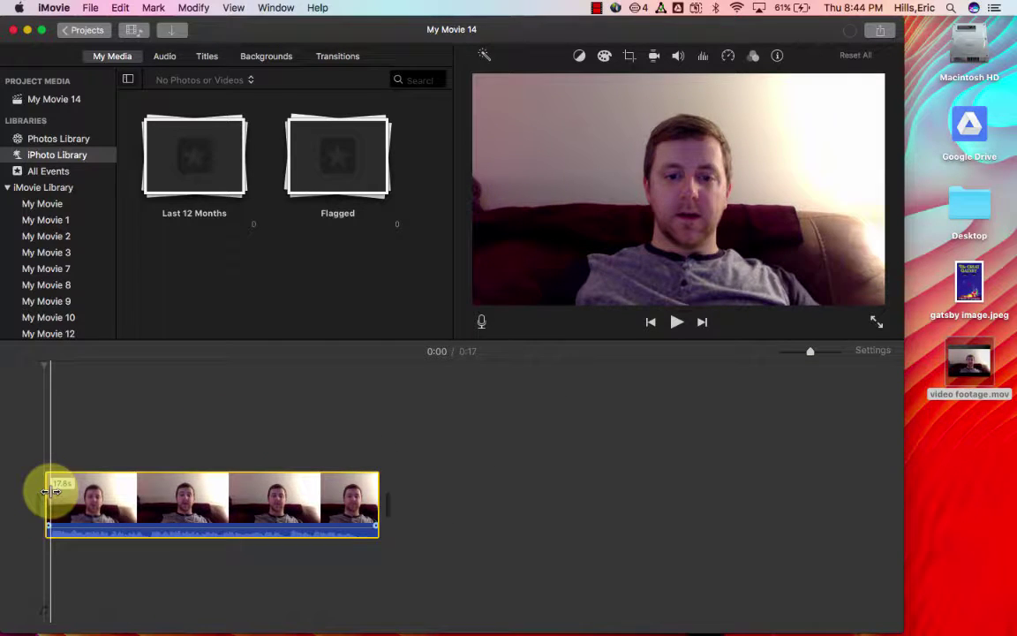
Drag the clip's volume line up to boost its audio above 100%.
left_click(85, 530)
left_click_drag(85, 530, 86, 527)
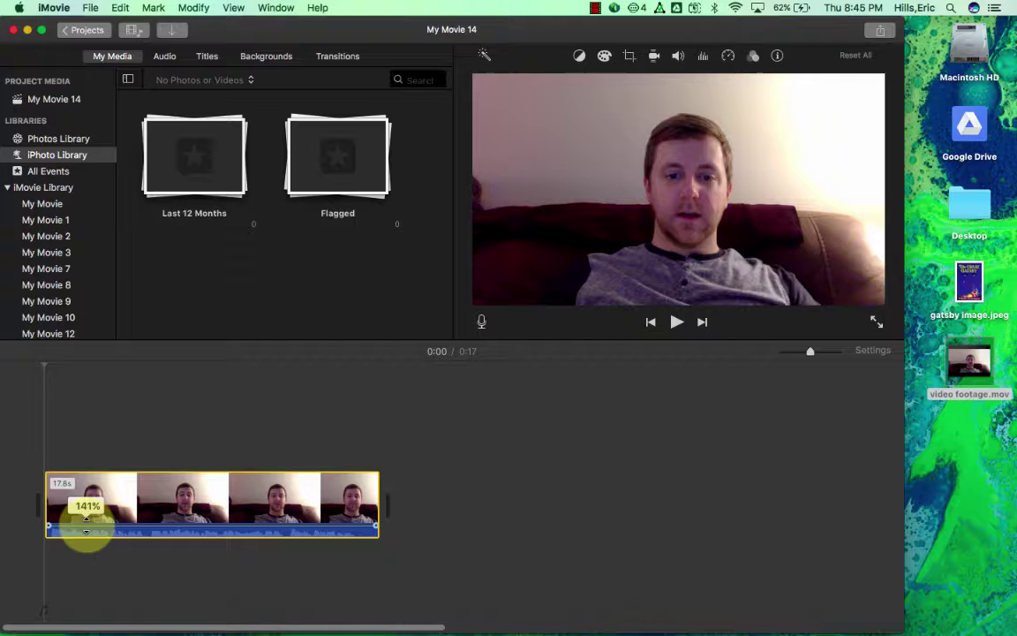
left_click_drag(85, 521, 86, 523)
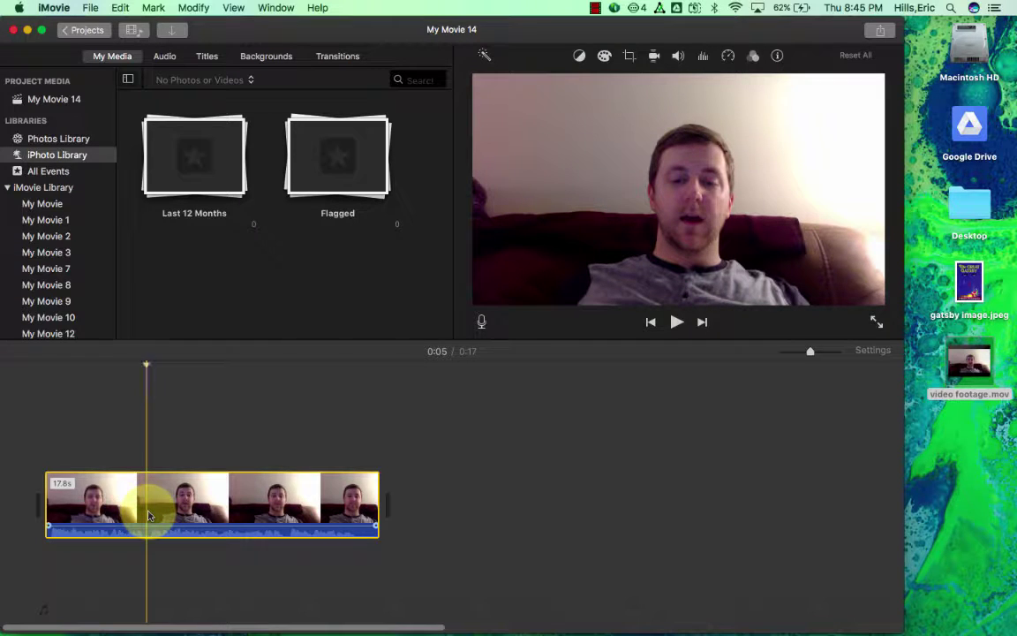
Split the footage at 0:05 and drag the second clip's volume to 28%.
right_click(149, 516)
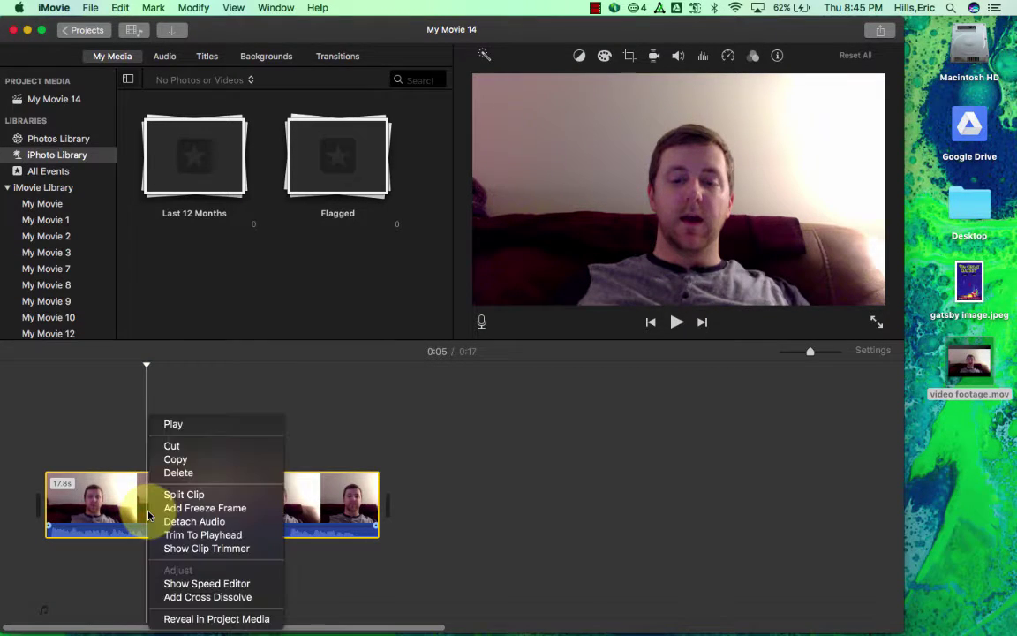
left_click(214, 494)
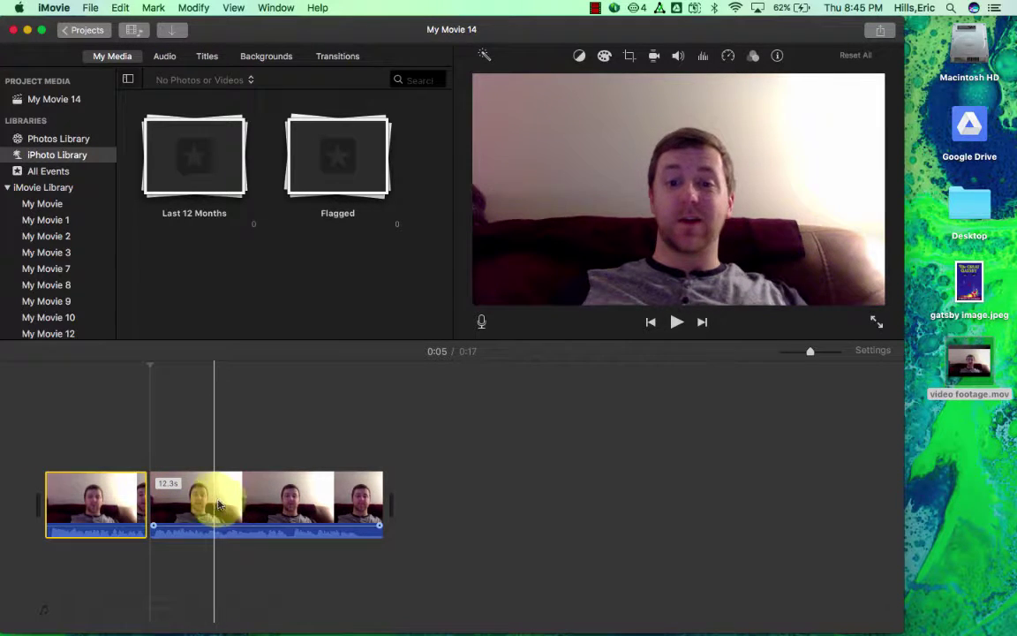
left_click_drag(214, 527, 212, 529)
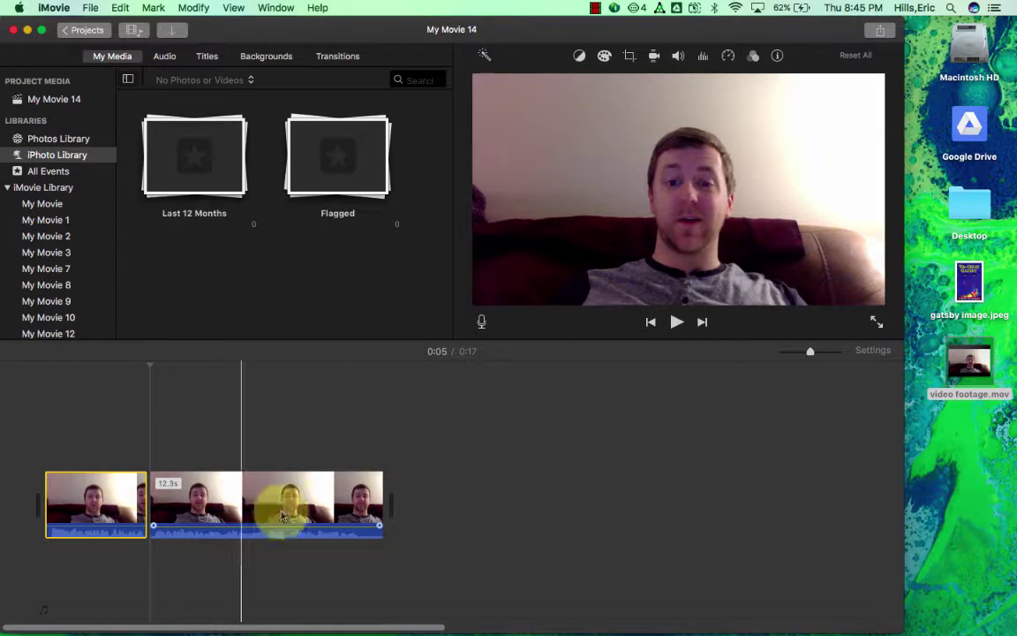
Split off the clip's final 1.0-second piece and delete it.
left_click(367, 499)
right_click(368, 499)
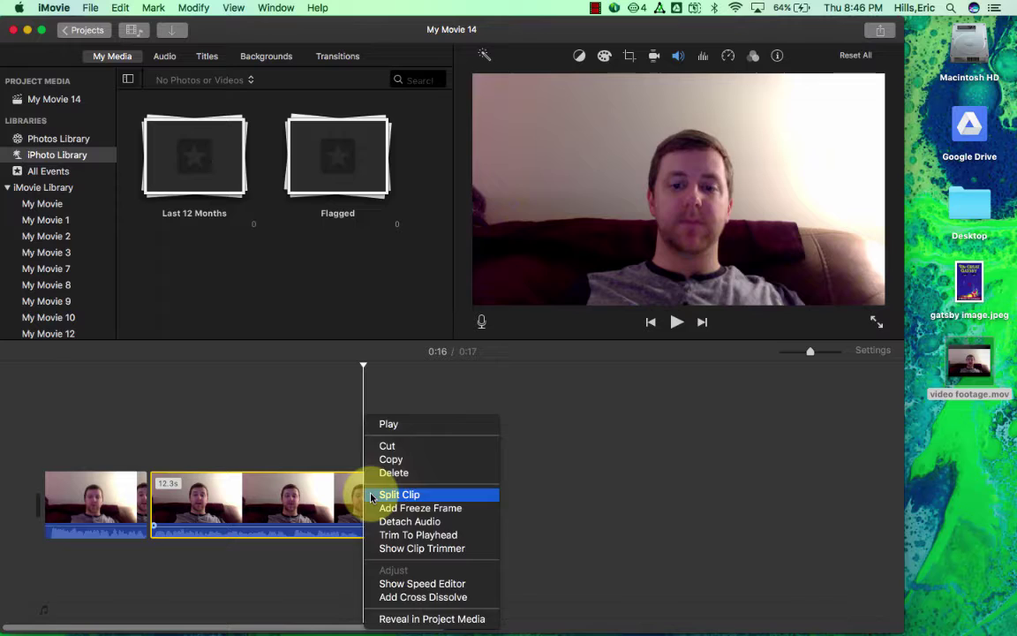
left_click(397, 494)
left_click(382, 502)
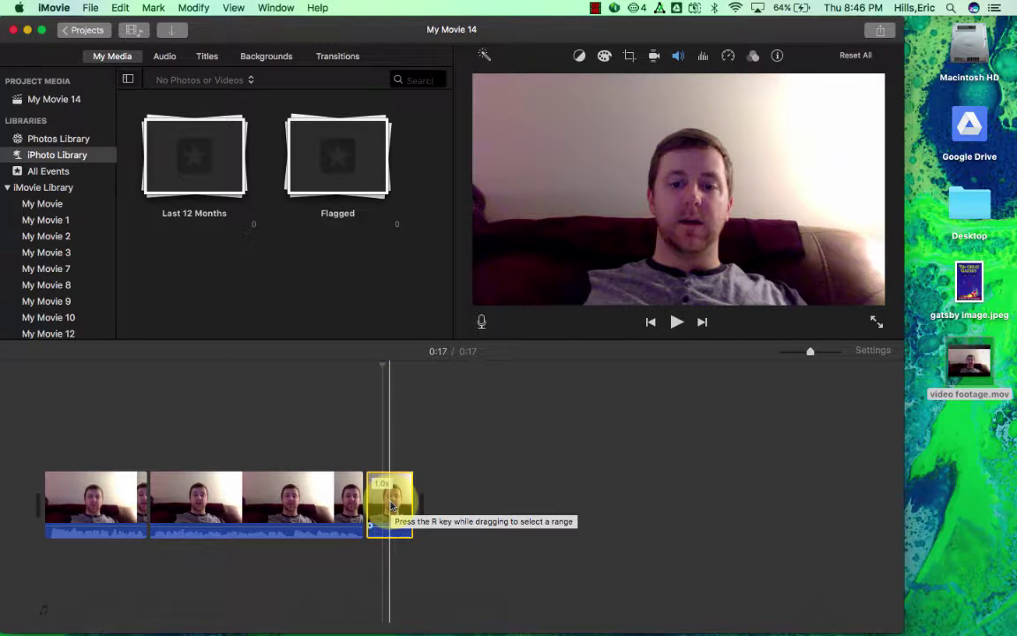
key("Delete")
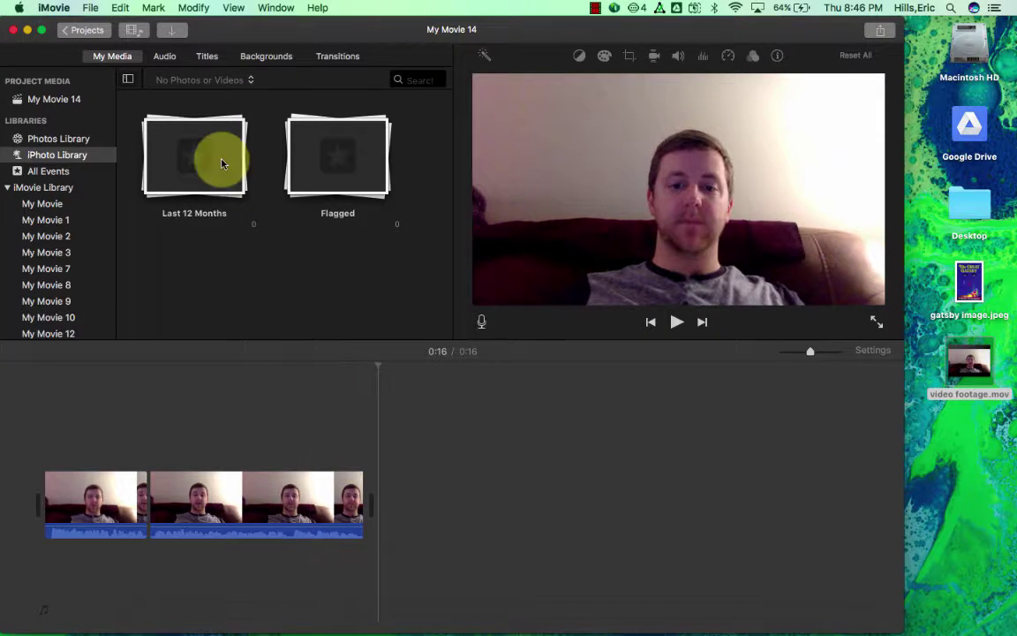
Place the Expand title over the start of the footage.
left_click(209, 61)
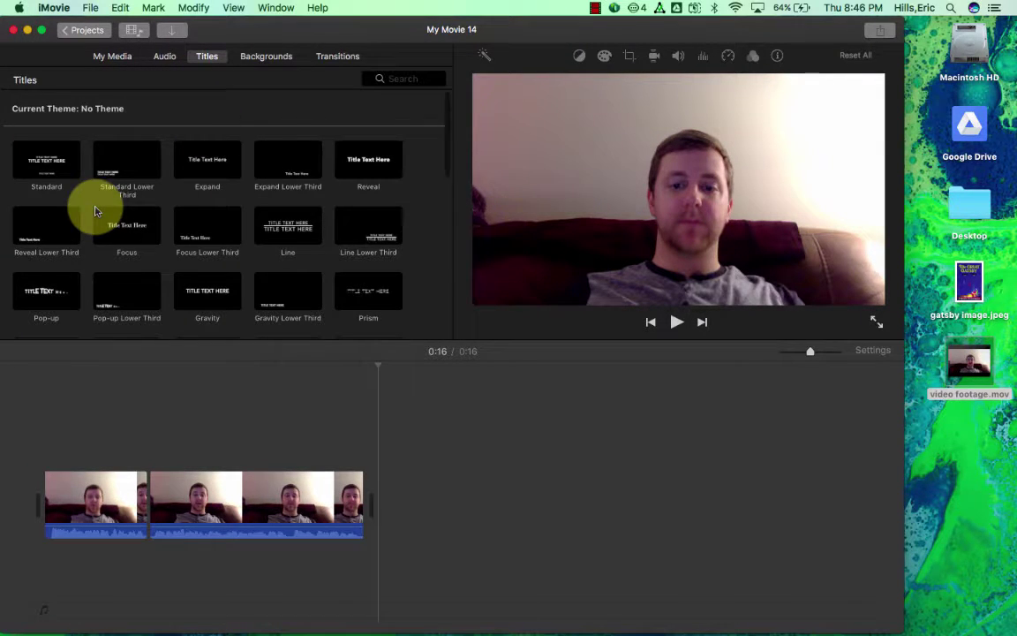
scroll(93, 209, "down", 5)
scroll(94, 210, "down", 3)
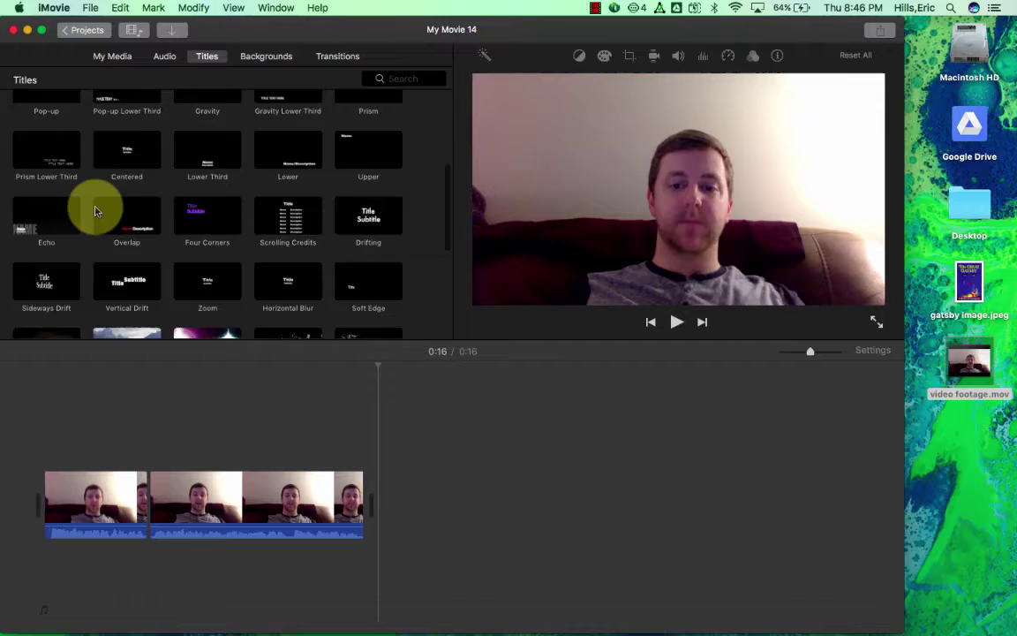
scroll(95, 211, "up", 8)
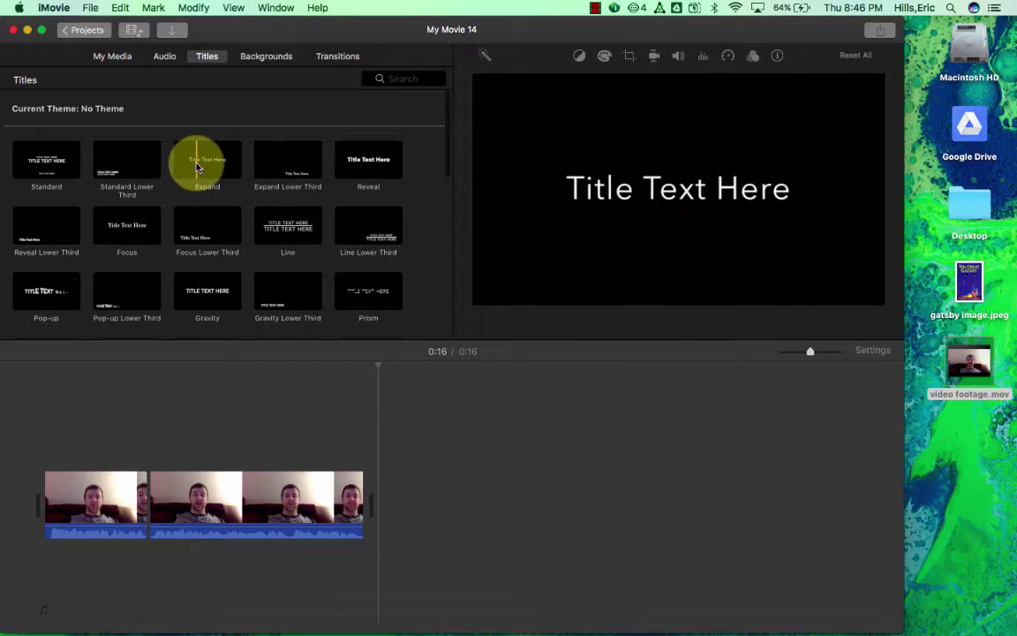
left_click_drag(198, 159, 45, 440)
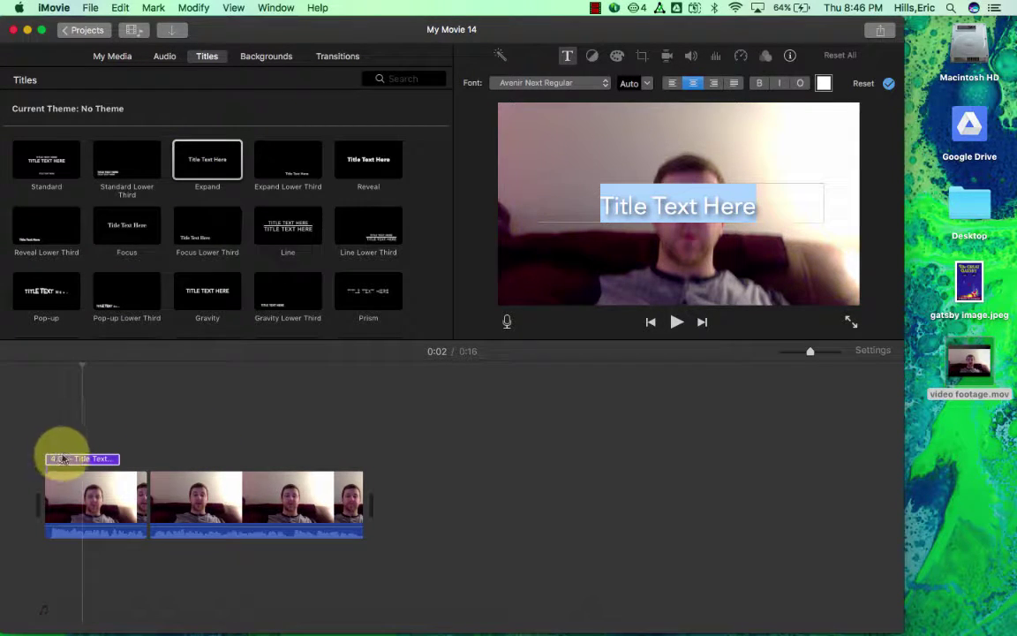
Trim the title clip to 3.0 seconds.
left_click(118, 456)
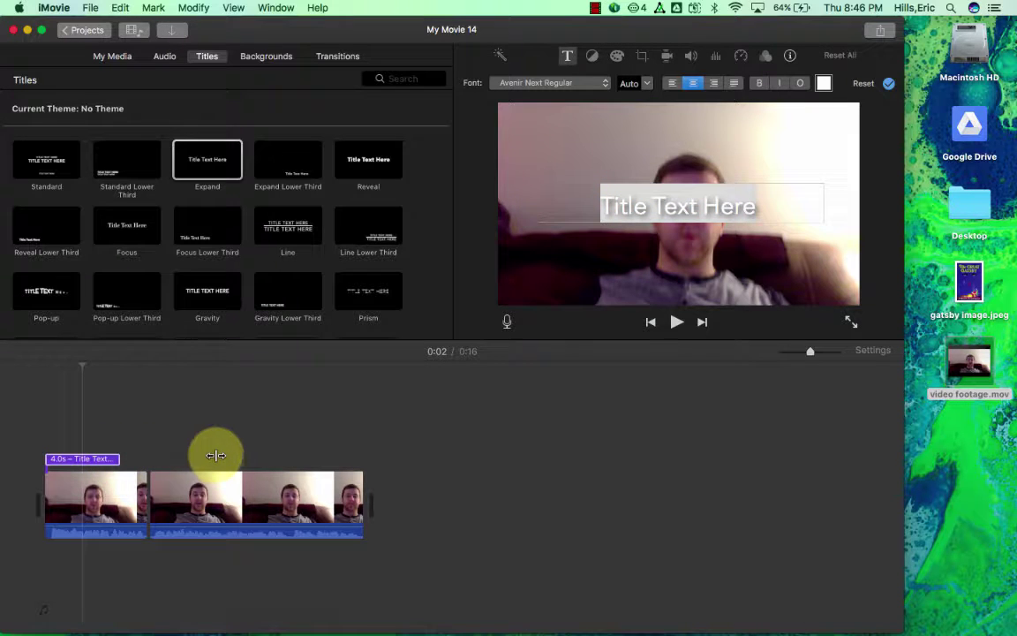
left_click(110, 460)
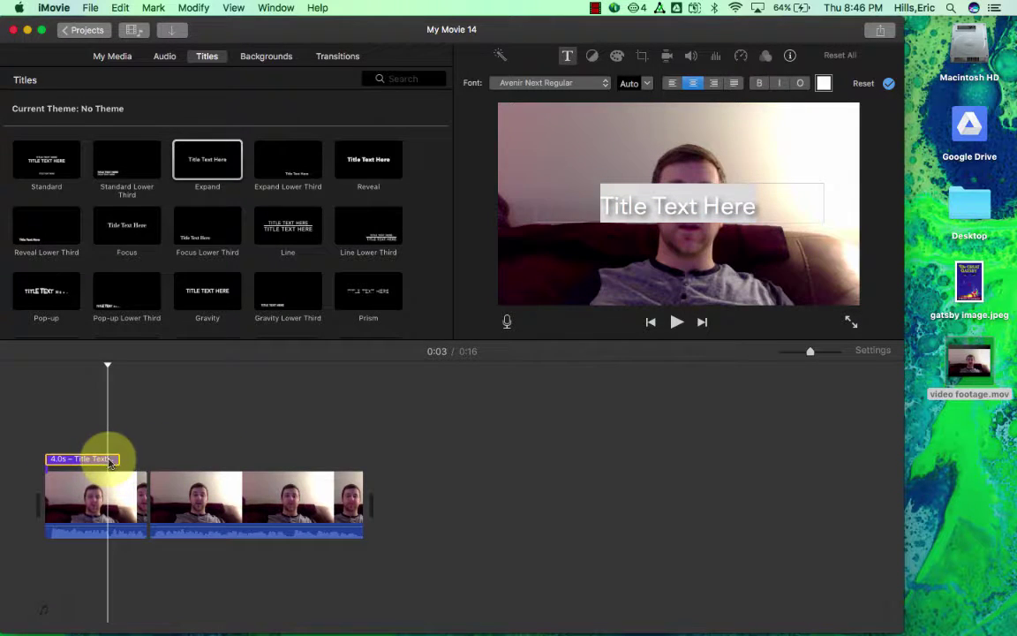
mouse_move(120, 459)
left_mouse_down()
mouse_move(184, 458)
mouse_move(102, 458)
left_mouse_up()
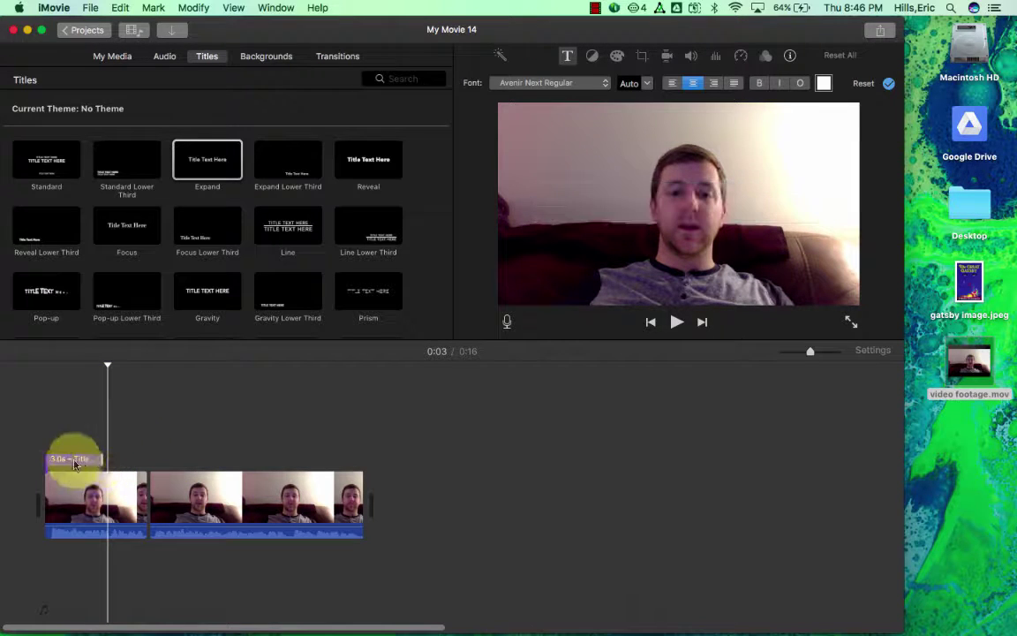
Replace the title's 'Title Text Here' placeholder with 'Text'.
double_click(75, 455)
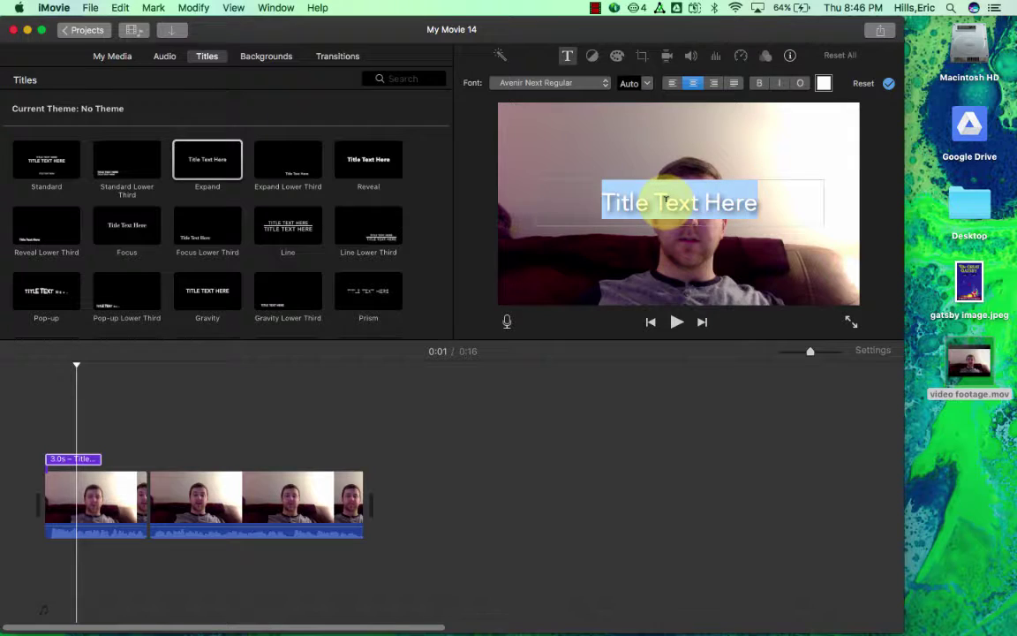
type("Text")
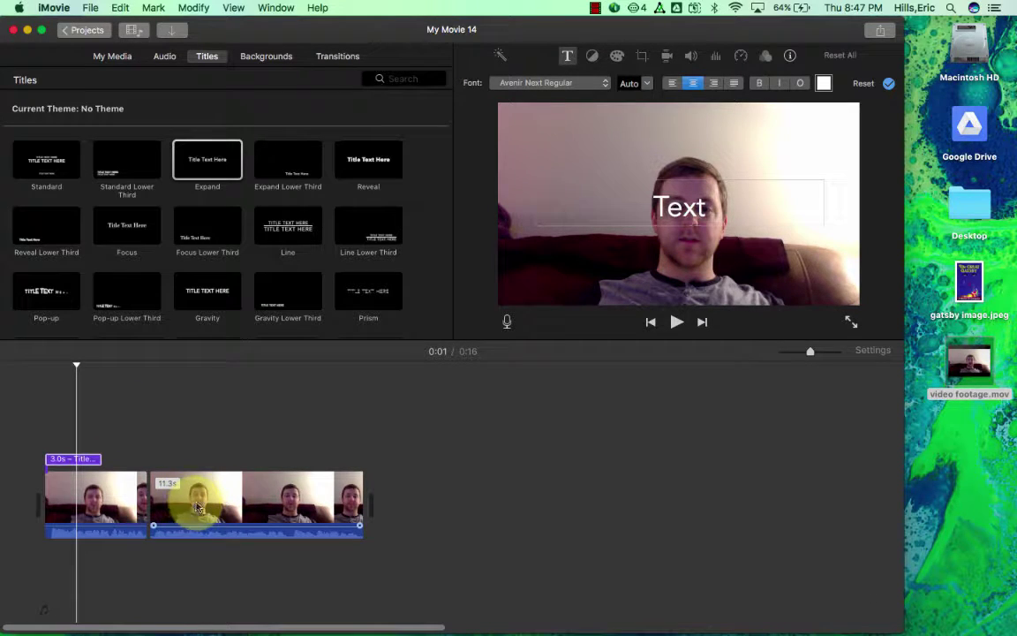
left_click(625, 431)
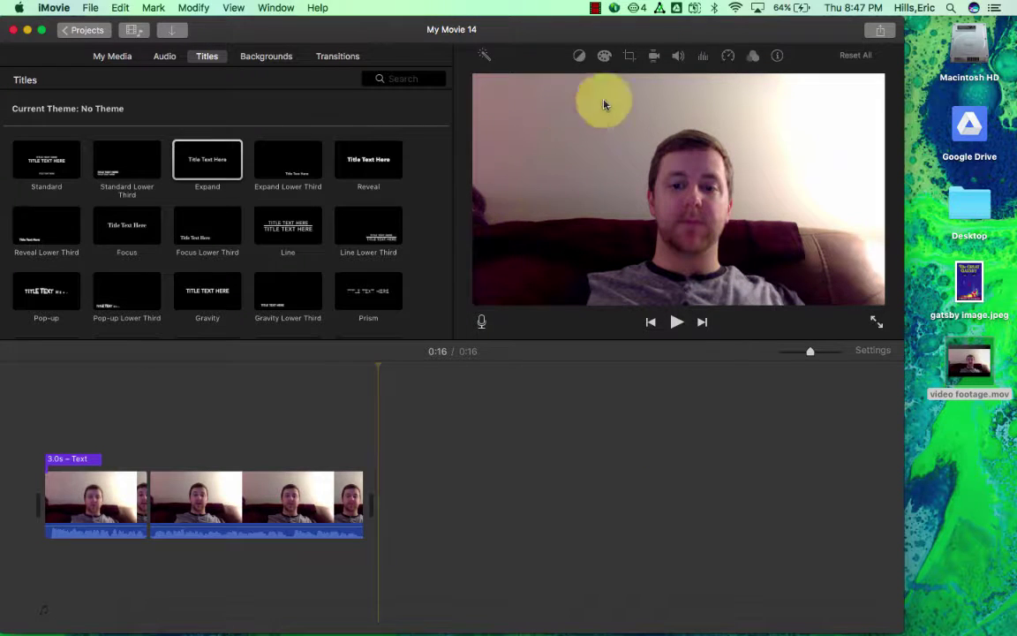
Add gatsby image.jpeg above the footage's final stretch and zoom the timeline.
left_click(971, 287)
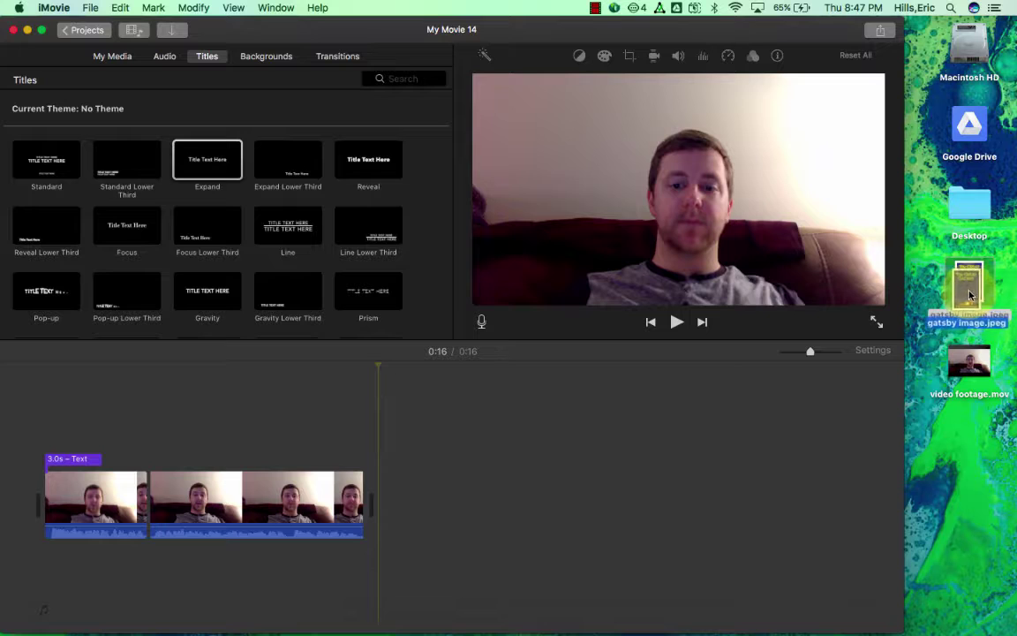
left_click_drag(971, 287, 221, 446)
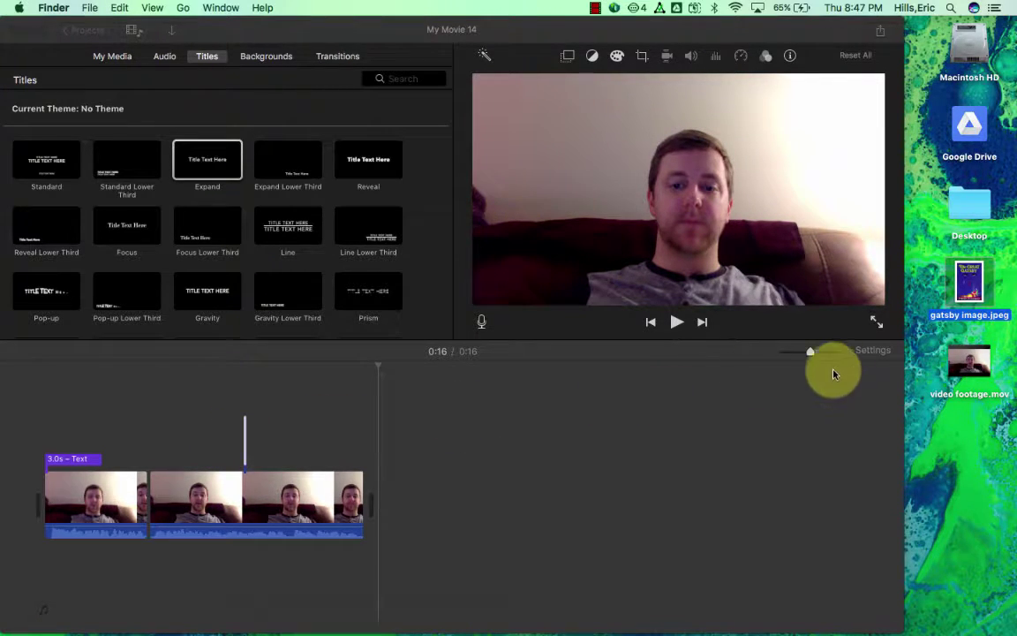
mouse_move(810, 358)
left_mouse_down()
mouse_move(800, 353)
mouse_move(831, 352)
left_mouse_up()
scroll(427, 568, "left", 15)
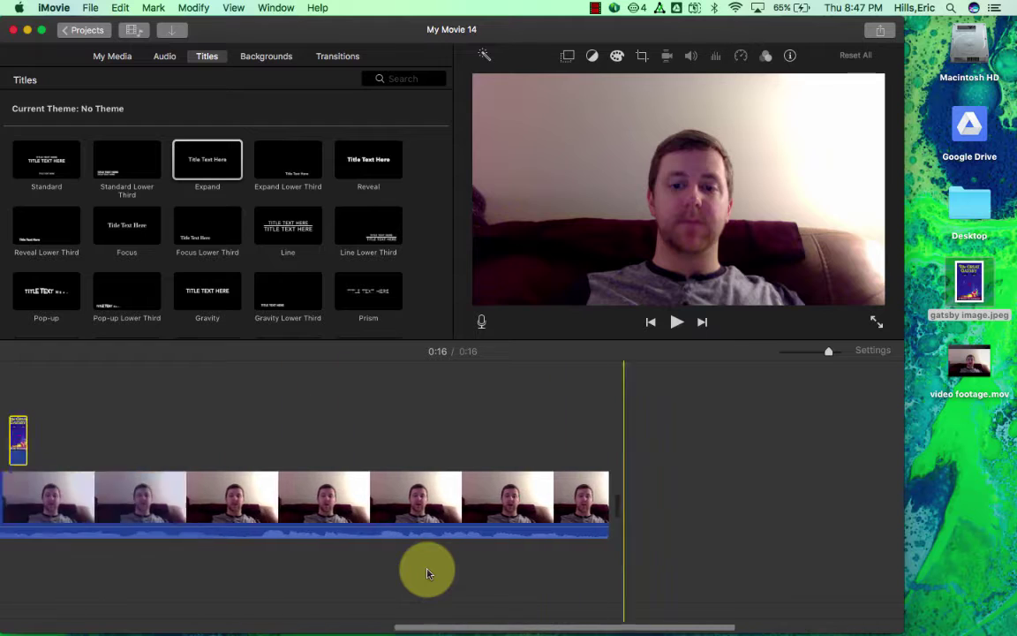
Stretch the Gatsby clip to 3.8 seconds and play it back to check.
left_click_drag(461, 434, 802, 422)
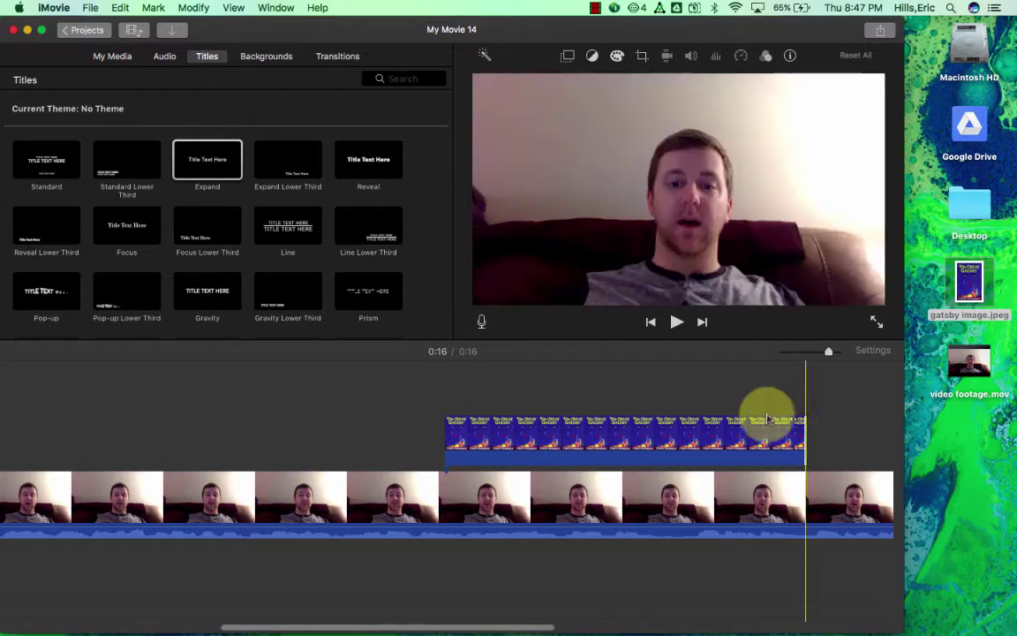
left_click(527, 439)
left_click(331, 437)
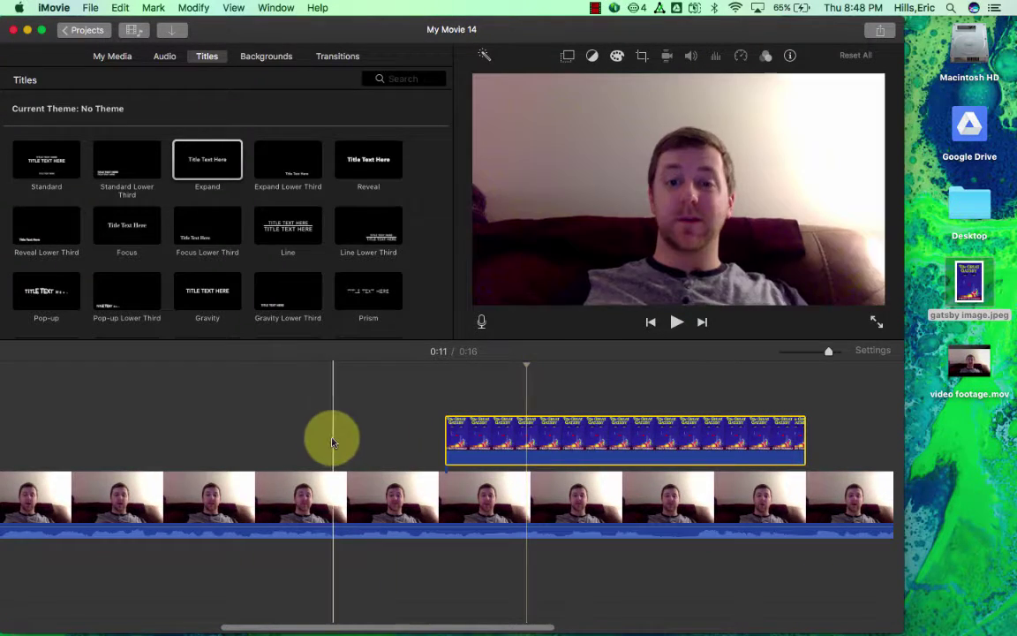
left_click(398, 417)
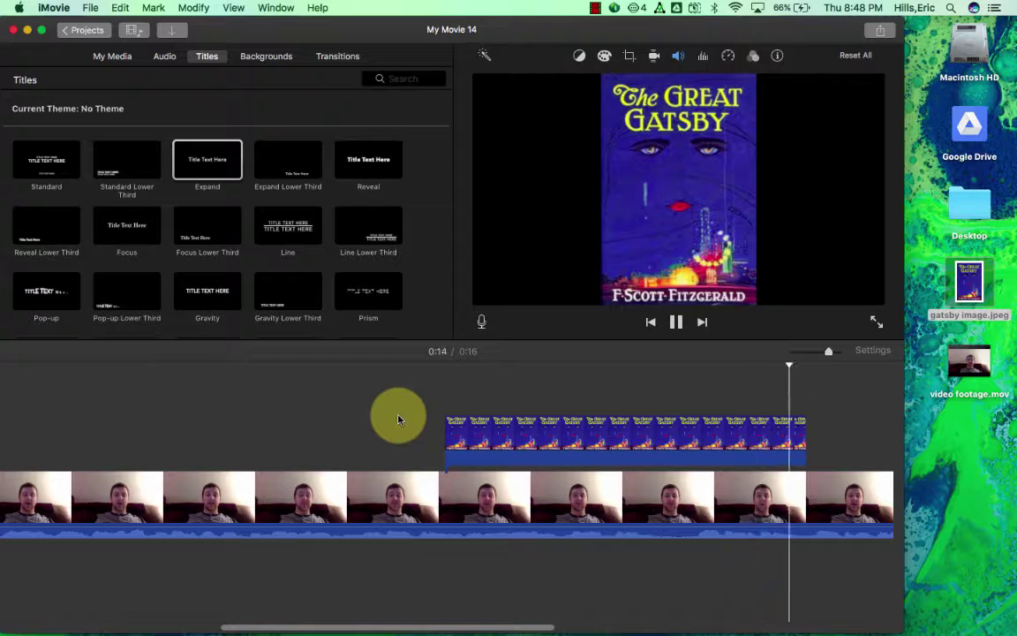
key("space")
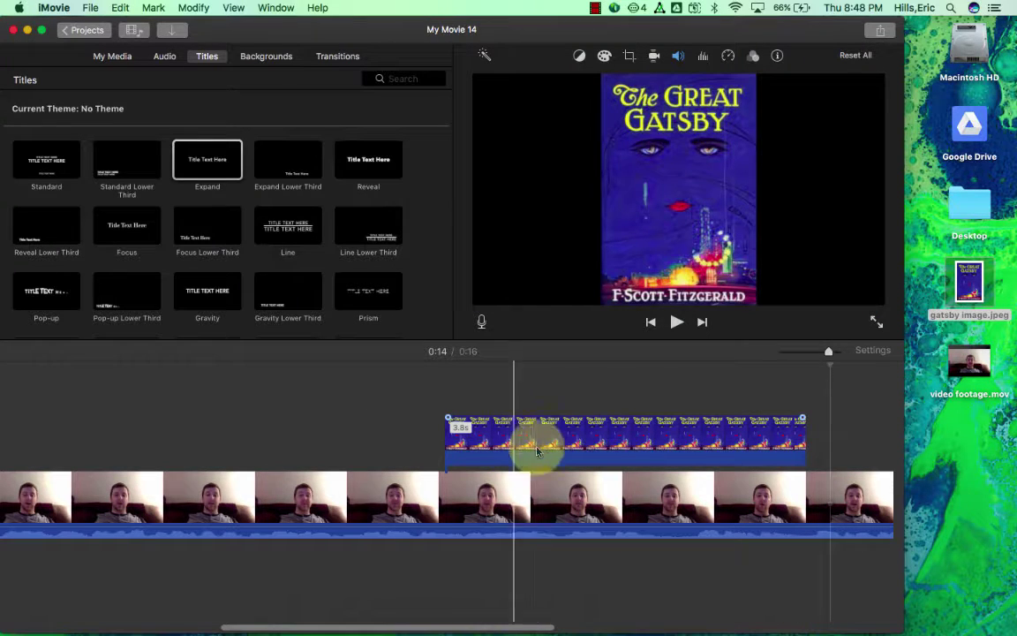
Make the Gatsby clip a Picture in Picture inset, enlarged in the top-right corner.
left_click(535, 439)
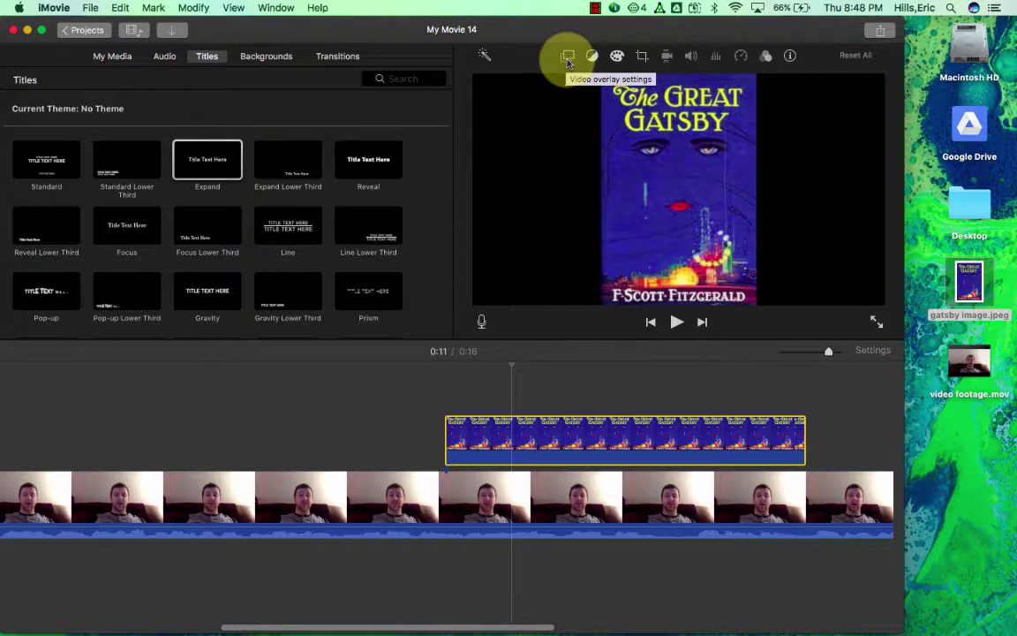
left_click(568, 59)
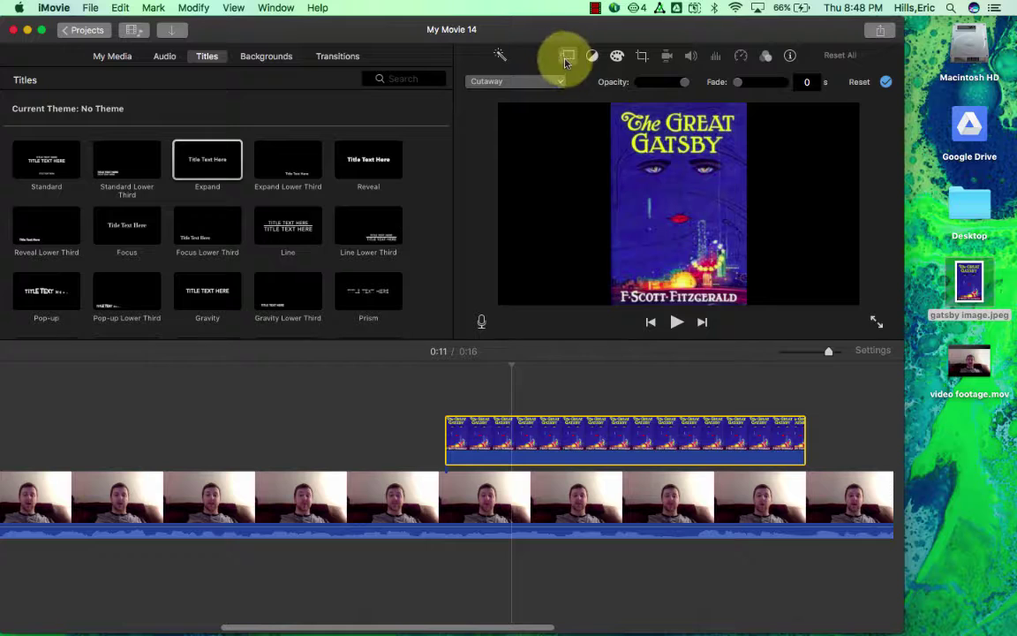
left_click(558, 84)
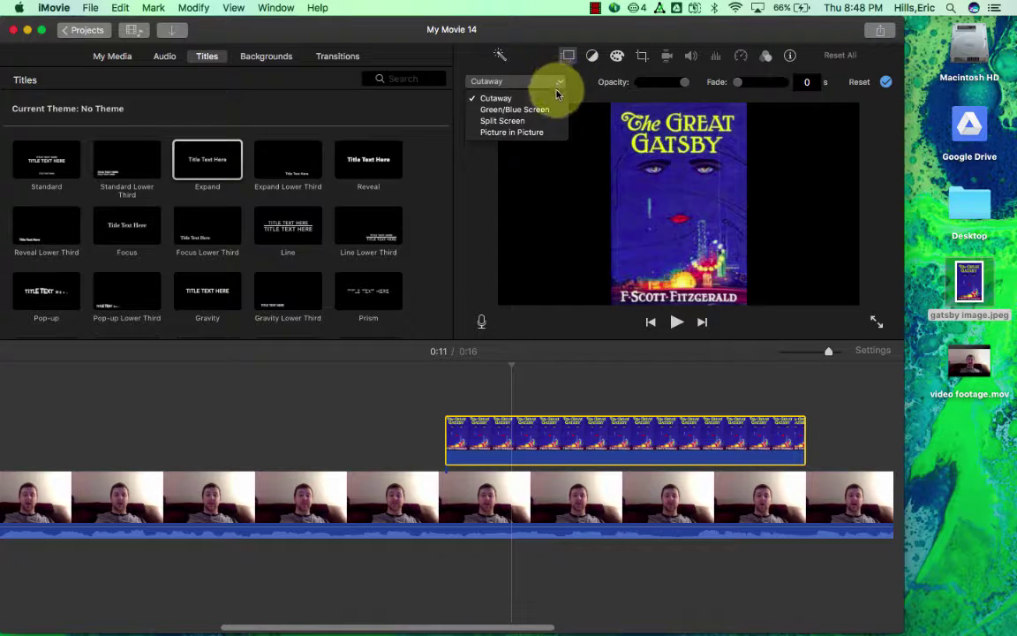
left_click(512, 135)
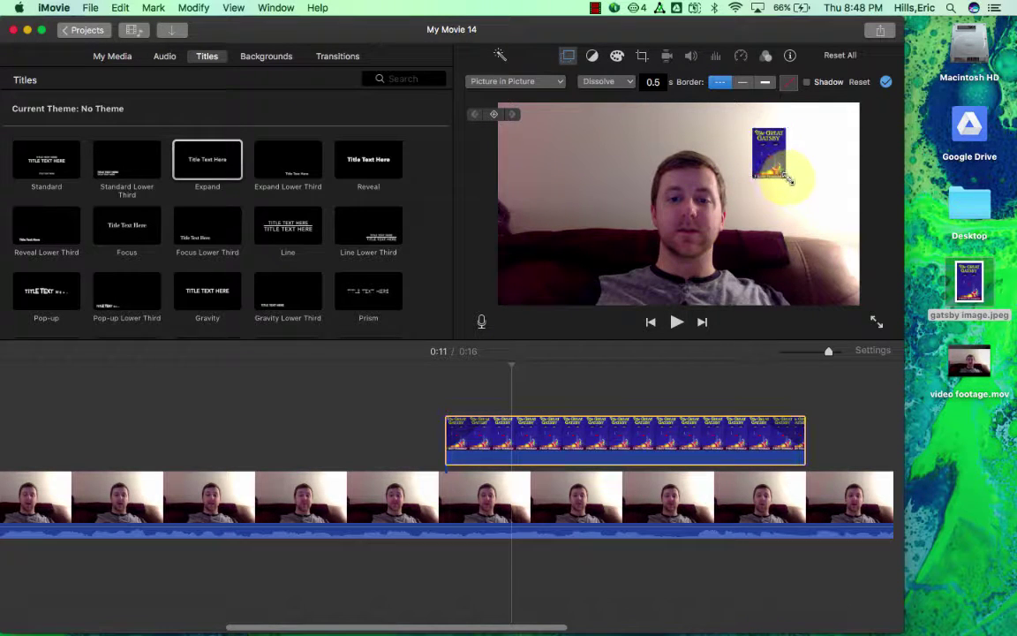
mouse_move(789, 179)
left_mouse_down()
mouse_move(818, 204)
mouse_move(819, 179)
mouse_move(793, 177)
left_mouse_up()
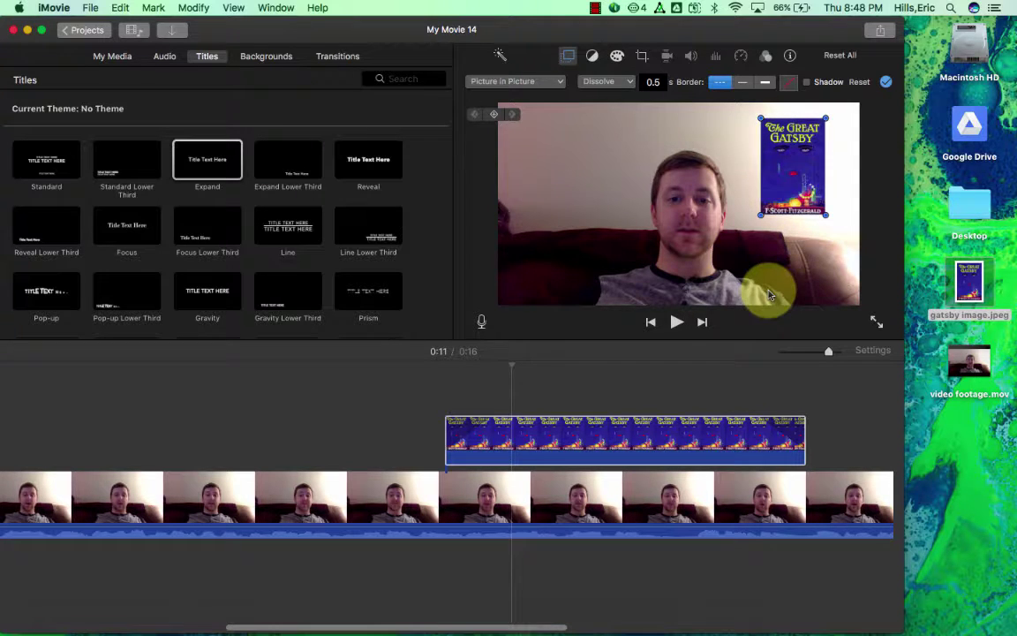
Preview the picture-in-picture overlay and reselect the Gatsby clip.
left_click(429, 390)
key("space")
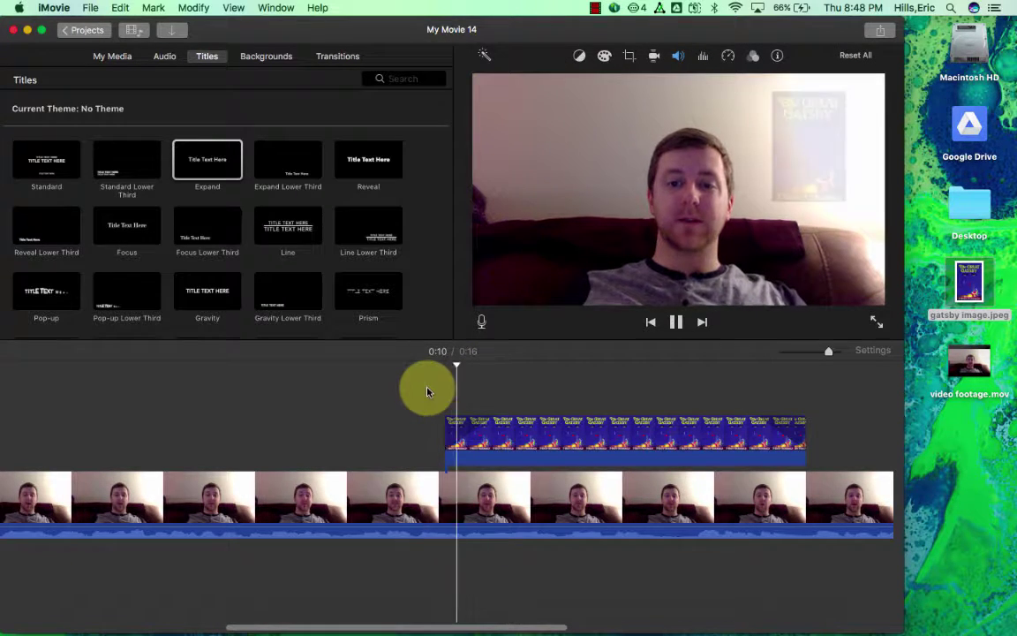
key("space")
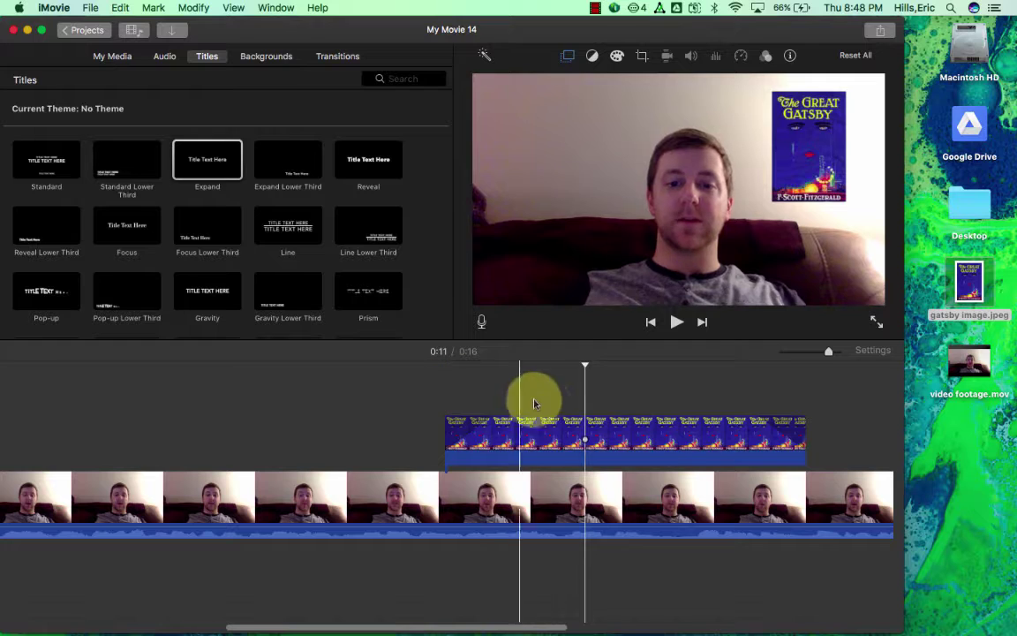
left_click(680, 423)
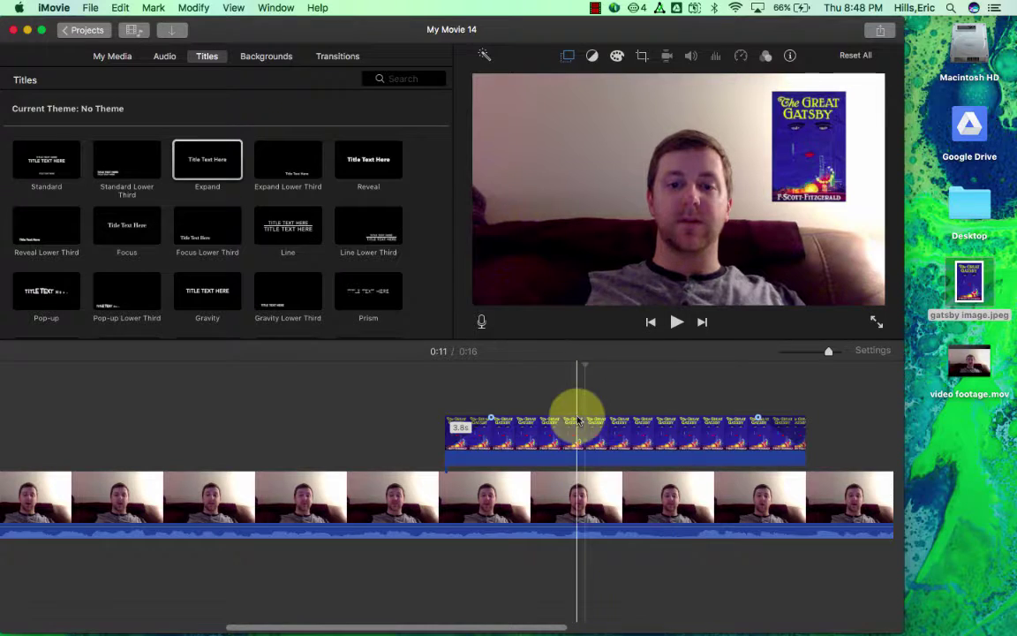
Open the Share popover listing File, YouTube and Email destinations.
left_click(595, 8)
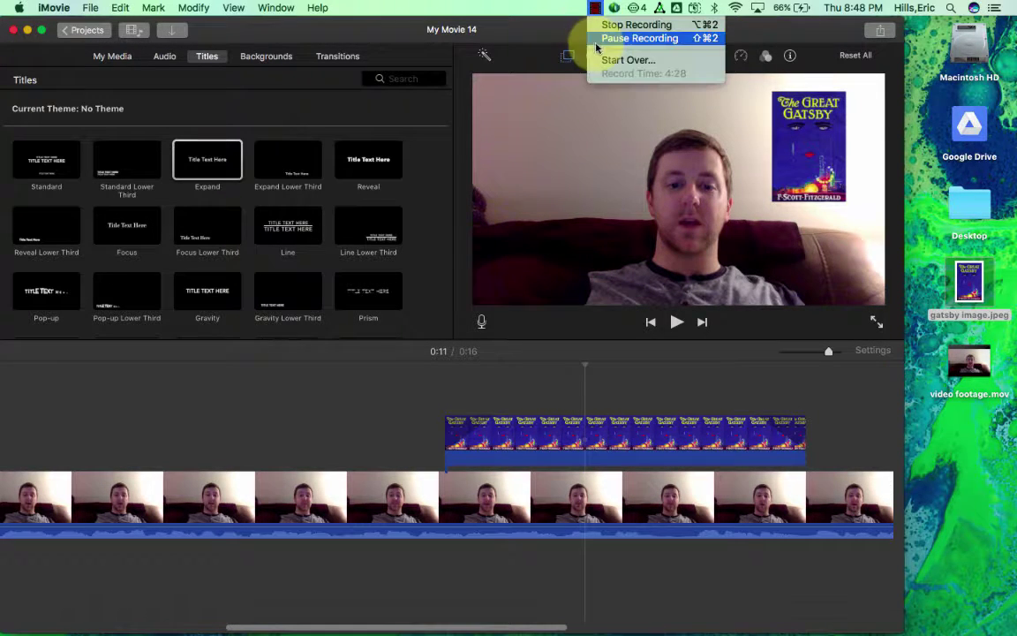
left_click(609, 25)
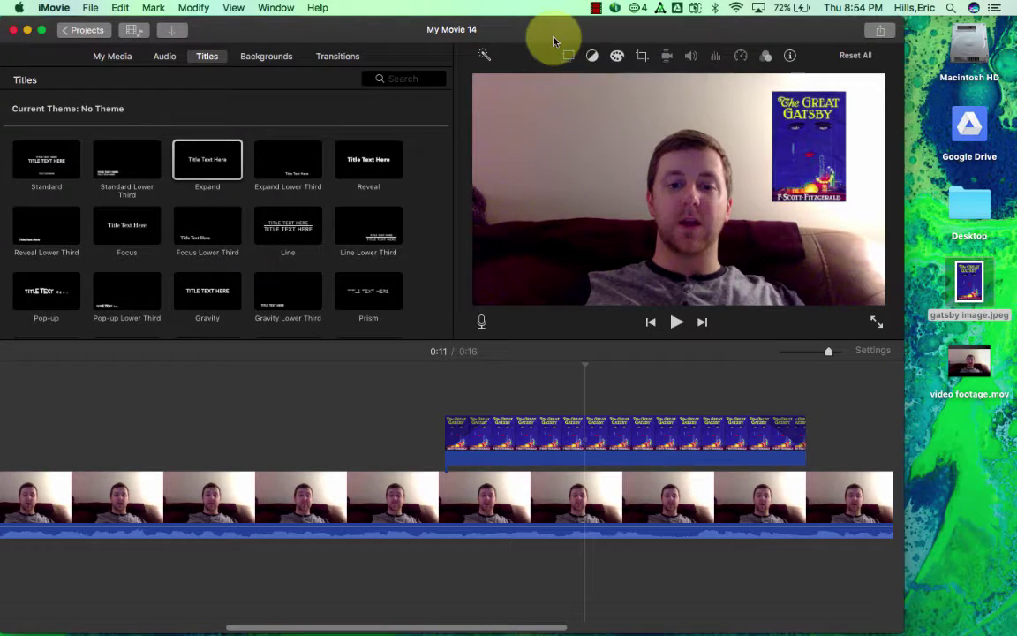
left_click(880, 31)
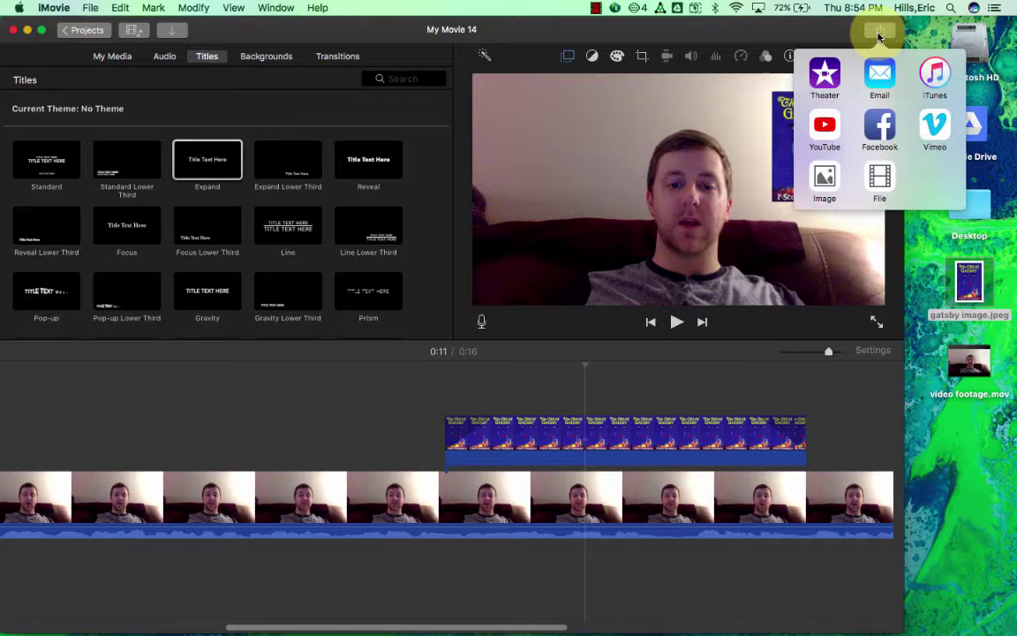
Set up a File export of My Movie 14 at 720p, High quality, Faster compression, and continue.
left_click(879, 181)
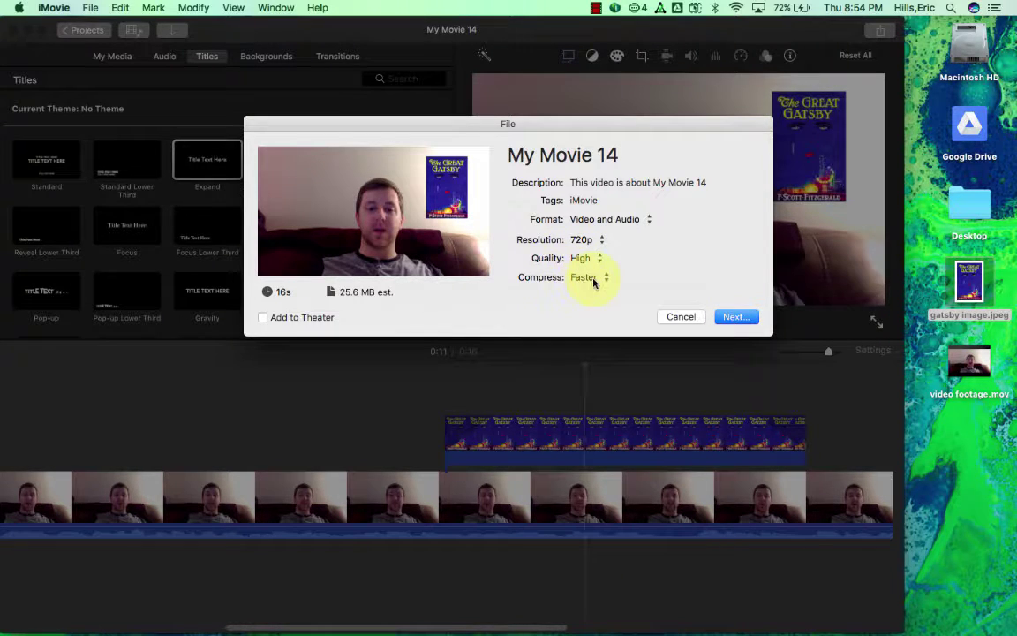
left_click(581, 258)
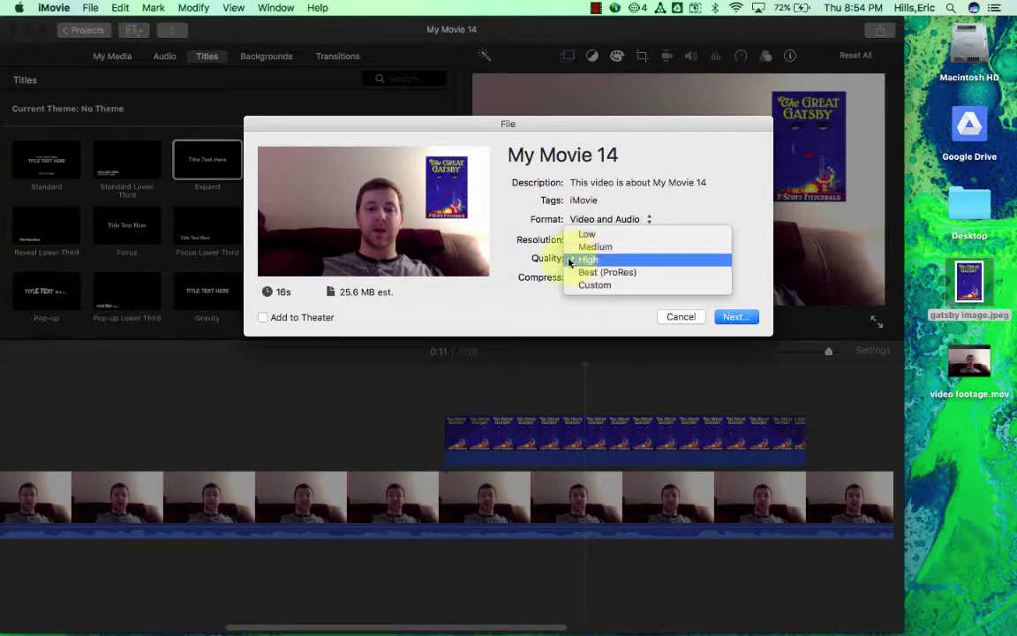
left_click(580, 259)
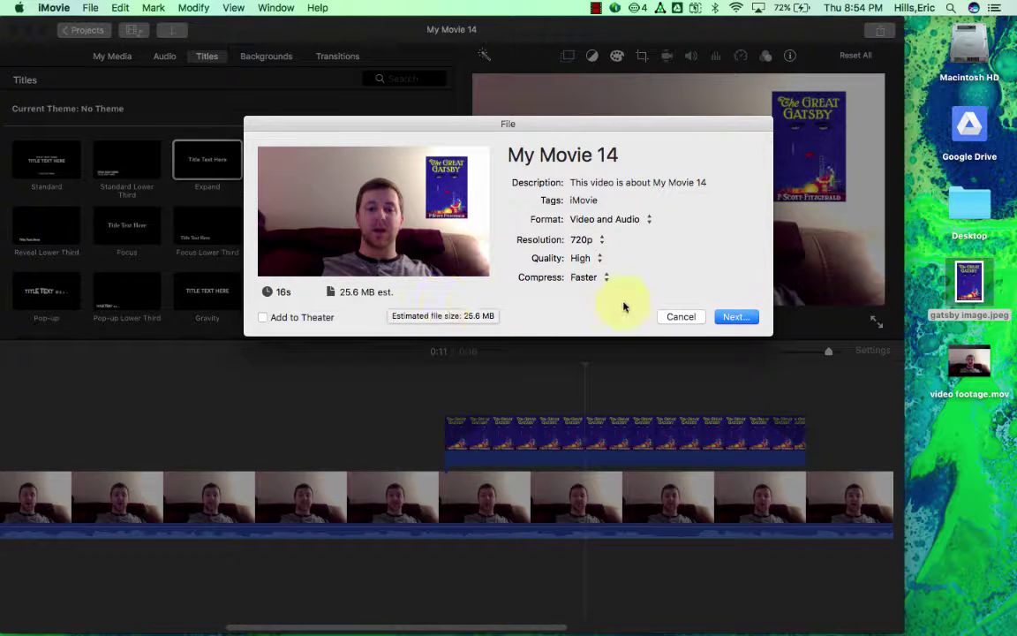
left_click(735, 318)
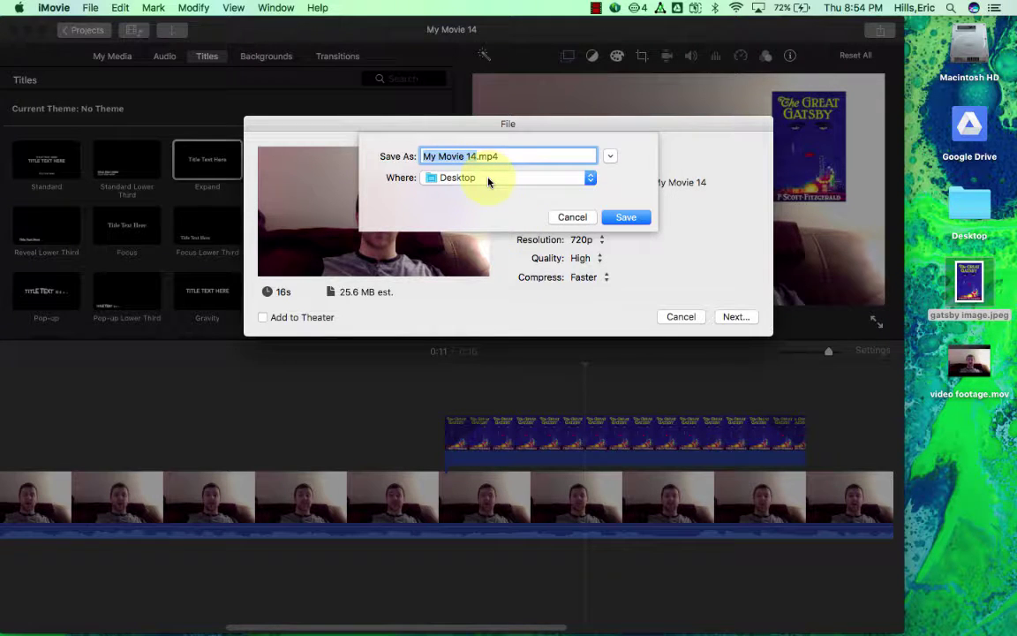
Name the export Video.mp4 and save it to the Desktop.
type("Video")
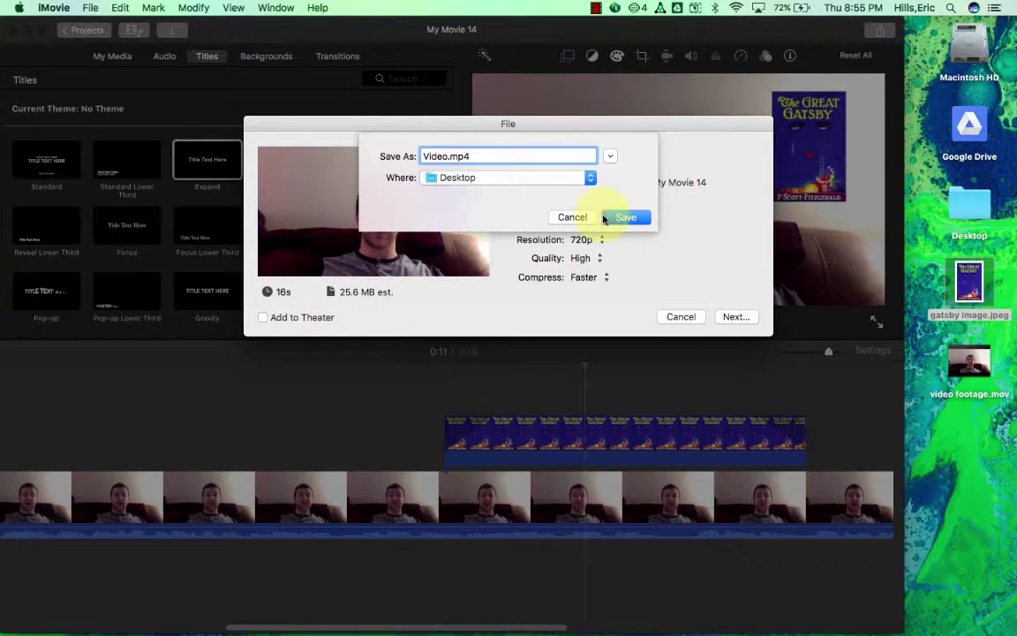
left_click(624, 218)
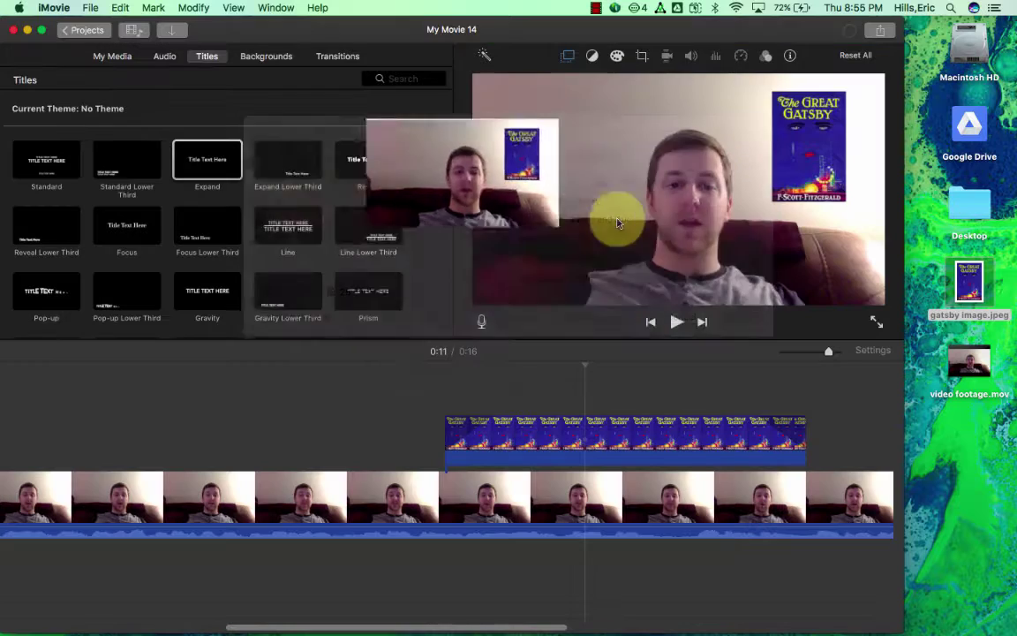